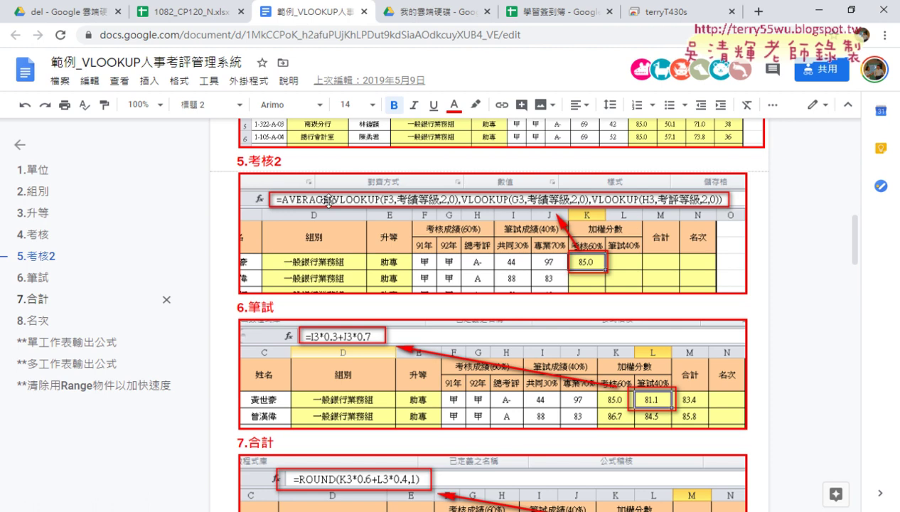
# - Read the Google Docs formula guide through sections 5–8, then minimize Chrome to reveal the Excel workbook
pyautogui.scroll(-2, 328, 201)
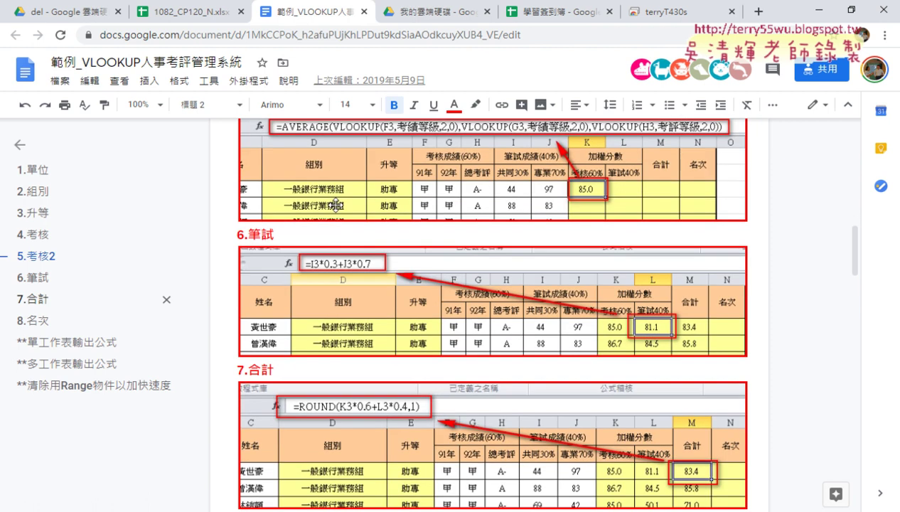
pyautogui.scroll(-2, 317, 207)
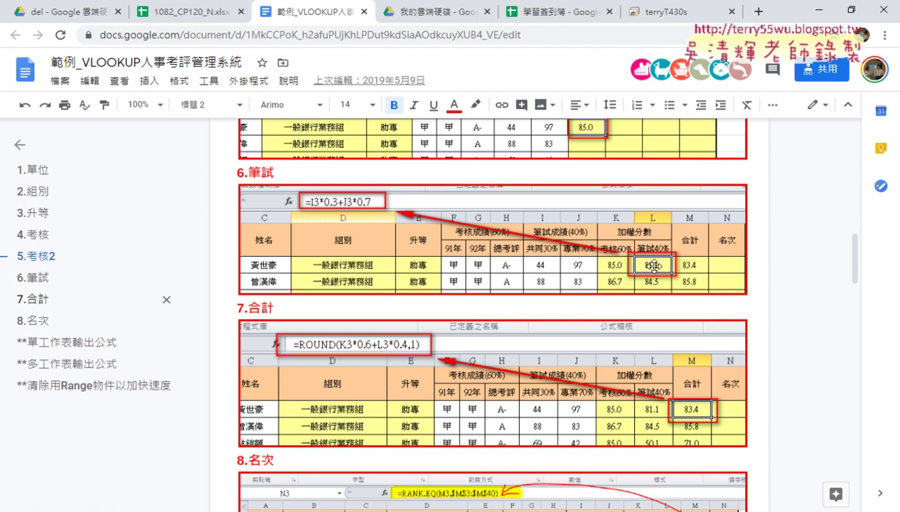
pyautogui.scroll(-1, 654, 266)
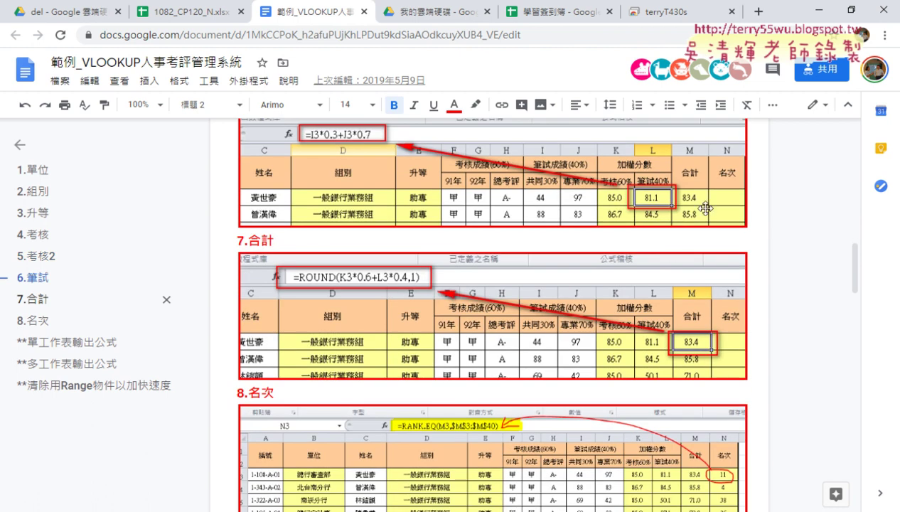
pyautogui.scroll(-2, 609, 294)
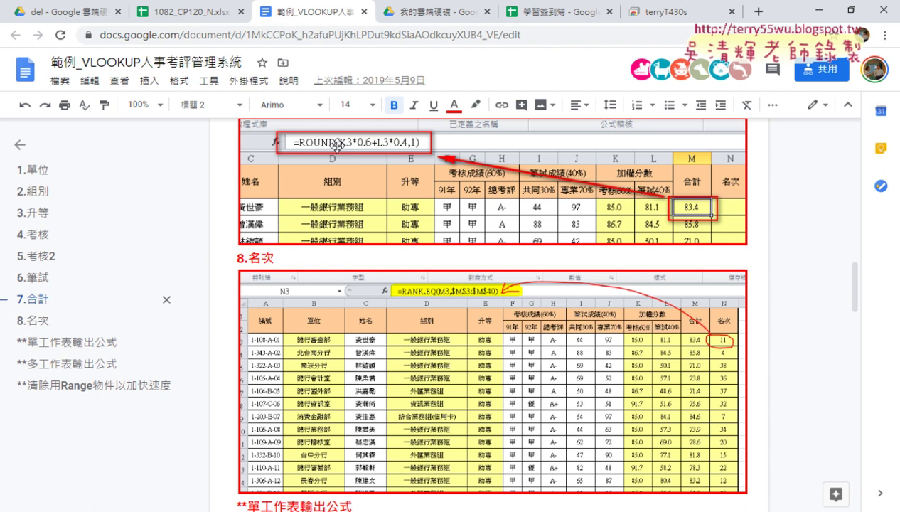
pyautogui.scroll(-1, 337, 146)
pyautogui.scroll(-1, 339, 157)
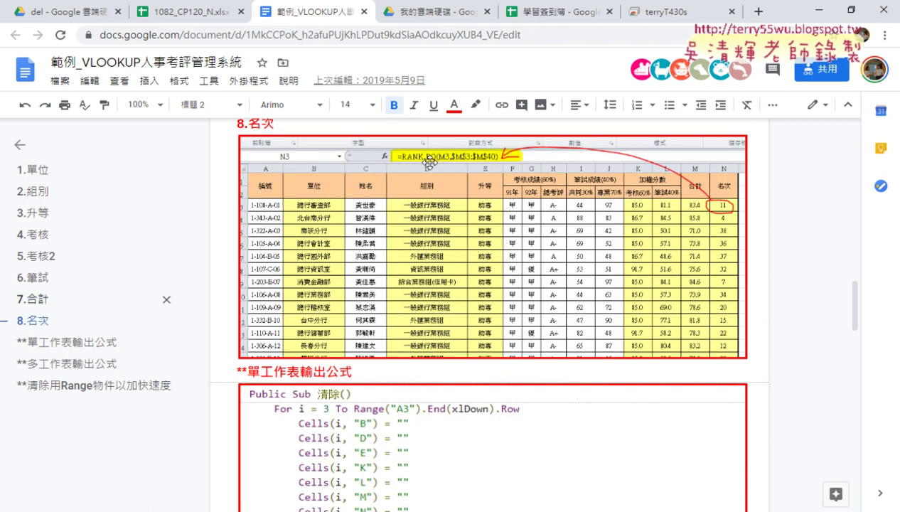
pyautogui.click(819, 10)
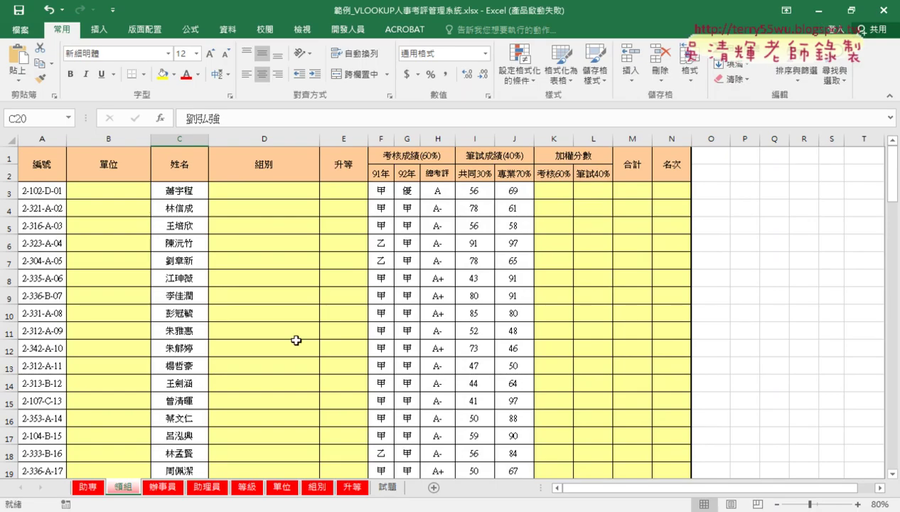
# - Compare the four staff sheets, then view B3's =VLOOKUP(MID(A3,3,3),單位,2,0) formula on 助專
pyautogui.click(93, 489)
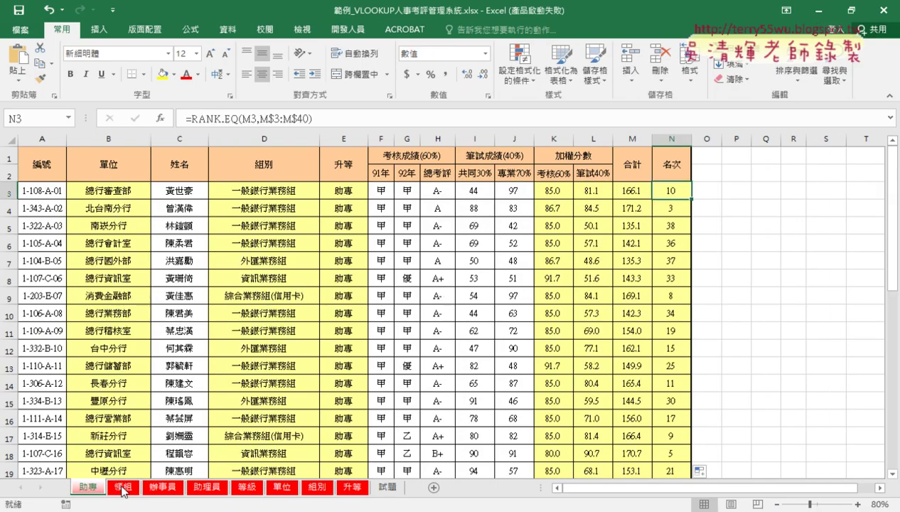
pyautogui.click(124, 490)
pyautogui.click(160, 488)
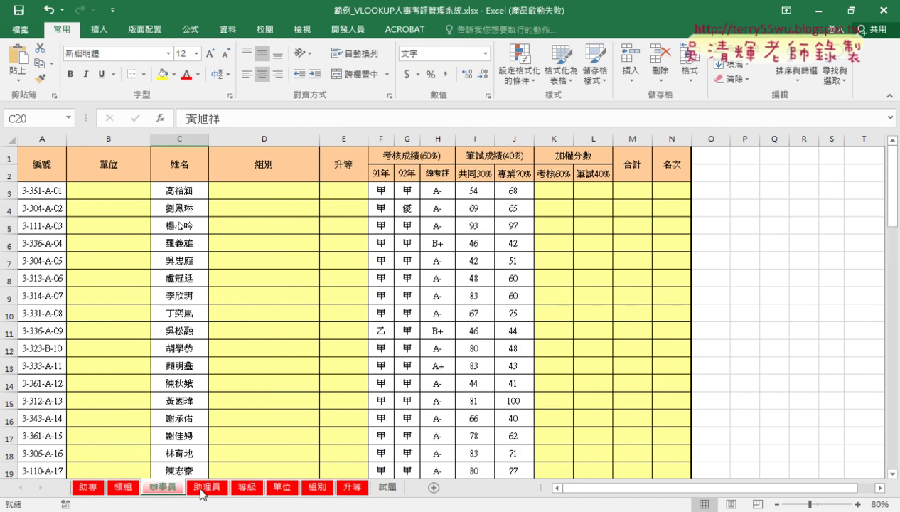
pyautogui.click(210, 489)
pyautogui.click(89, 489)
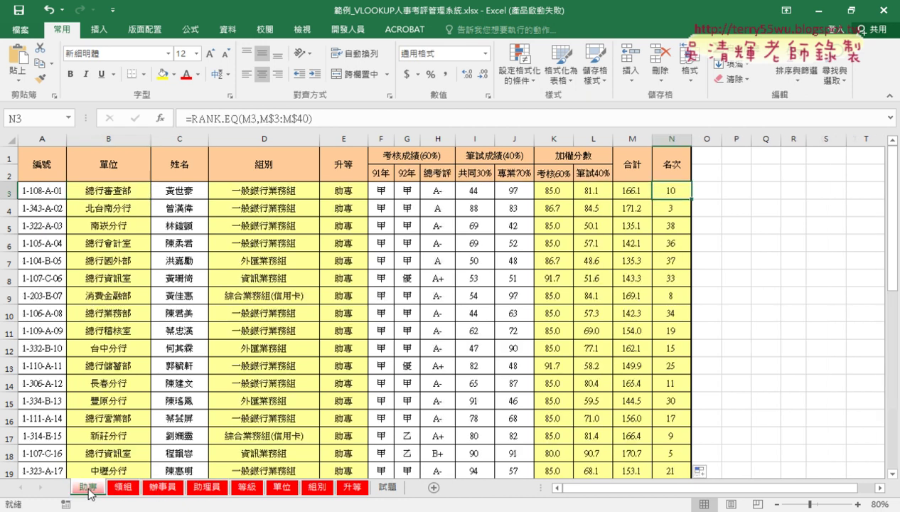
pyautogui.click(123, 489)
pyautogui.click(161, 489)
pyautogui.click(91, 489)
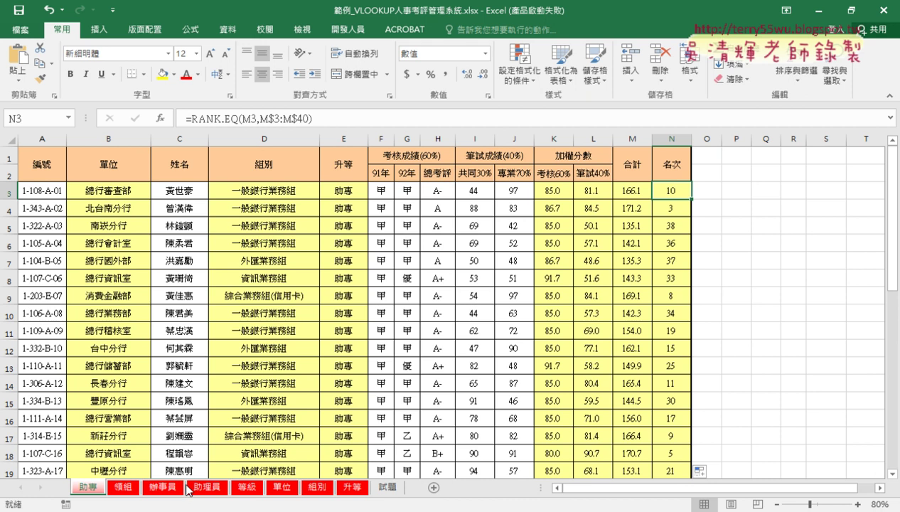
pyautogui.click(118, 192)
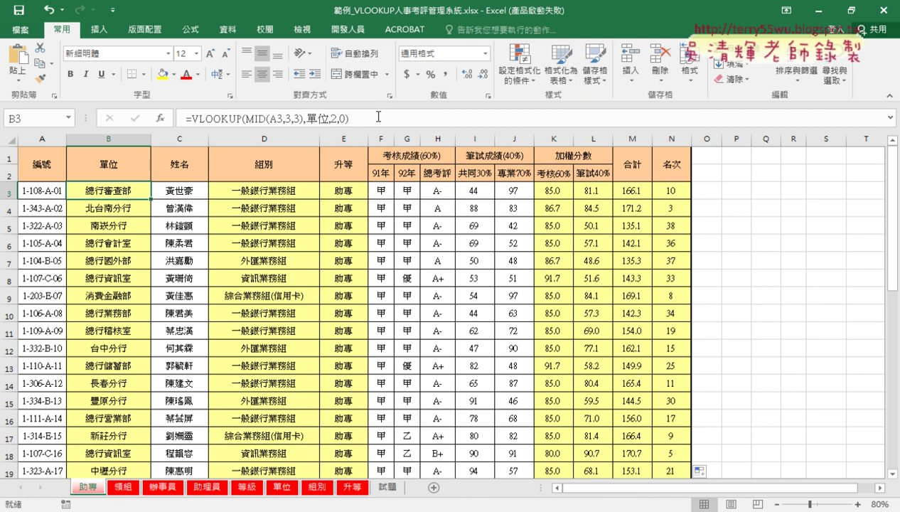
# - Copy B3's unit lookup formula text from the 助專 formula bar
pyautogui.moveTo(376, 116); pyautogui.dragTo(185, 118)
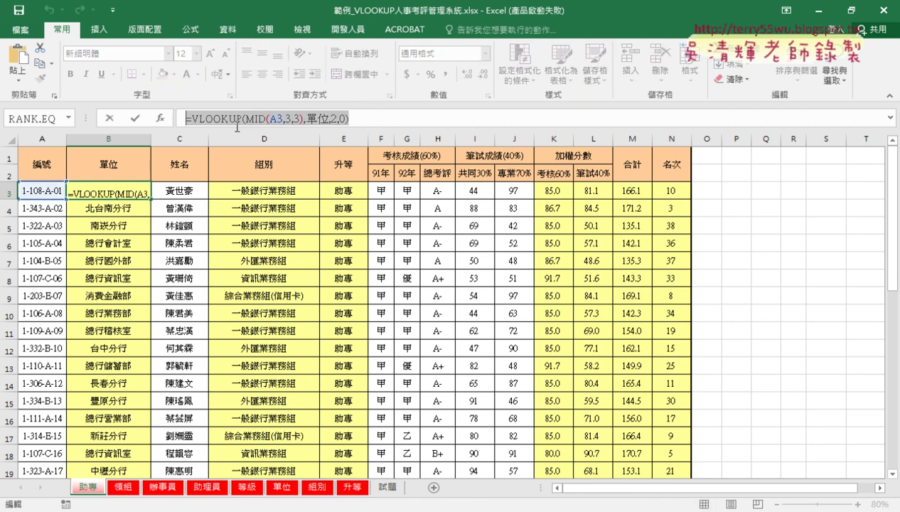
pyautogui.rightClick(229, 119)
pyautogui.click(248, 141)
pyautogui.press('Escape')
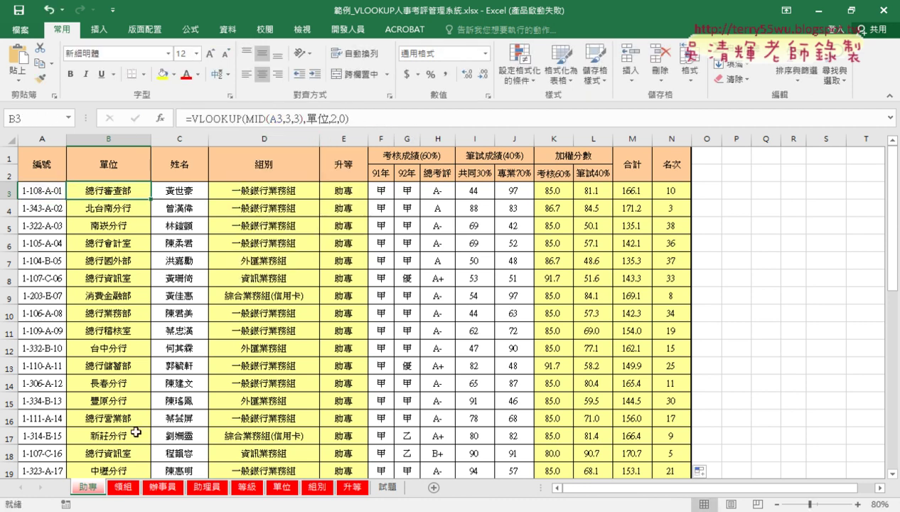
# - Paste the lookup formula into B3 on 領組, then group 助專 with 領組, 辦事員 and 助理員
pyautogui.click(123, 487)
pyautogui.click(113, 188)
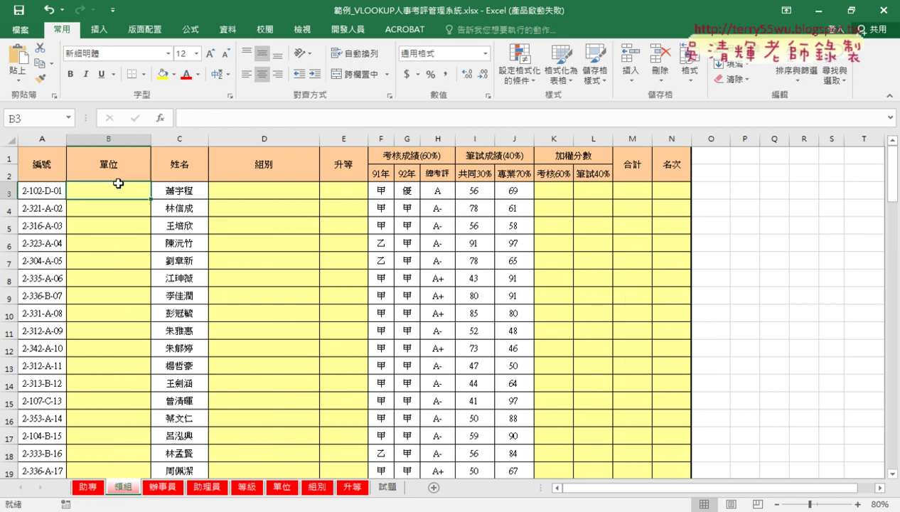
pyautogui.rightClick(209, 121)
pyautogui.click(242, 179)
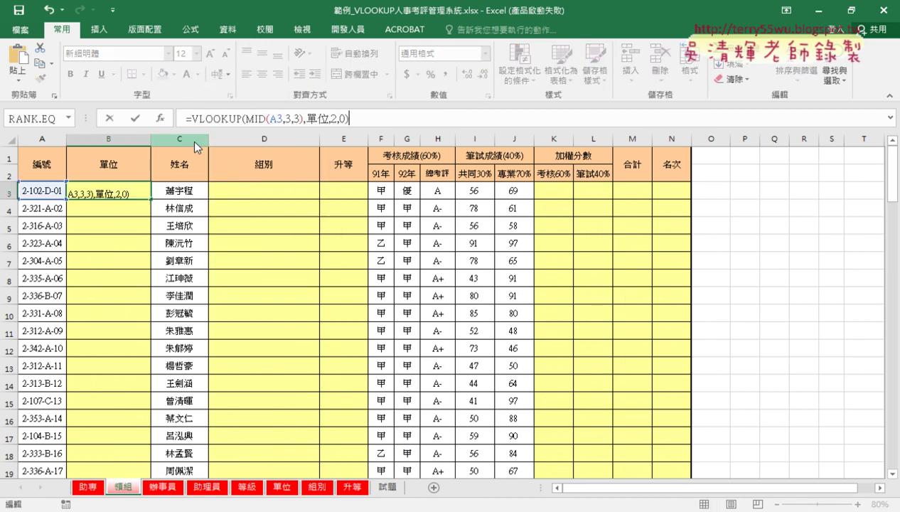
pyautogui.click(135, 119)
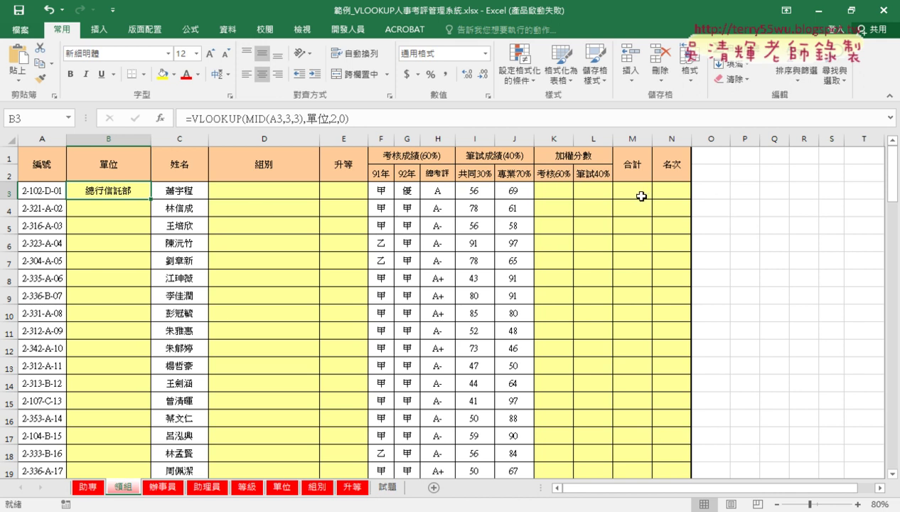
pyautogui.click(89, 489)
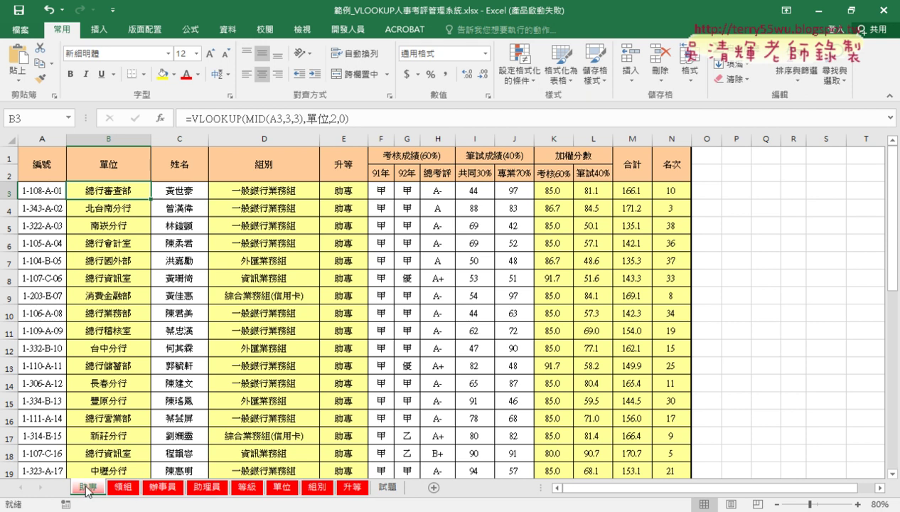
pyautogui.keyDown('shift'); pyautogui.click(214, 488); pyautogui.keyUp('shift')
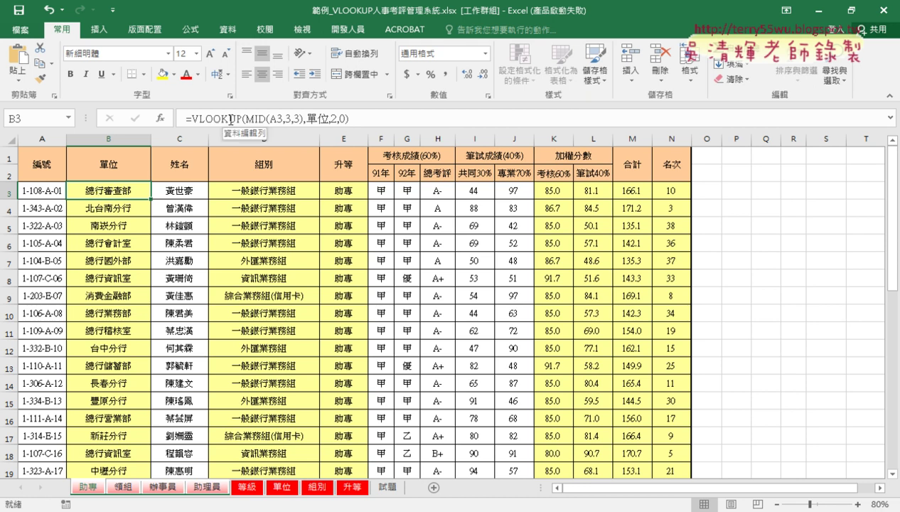
# - Re-confirm B3's unit lookup formula across the grouped staff sheets, returning 總行審查部
pyautogui.click(231, 119)
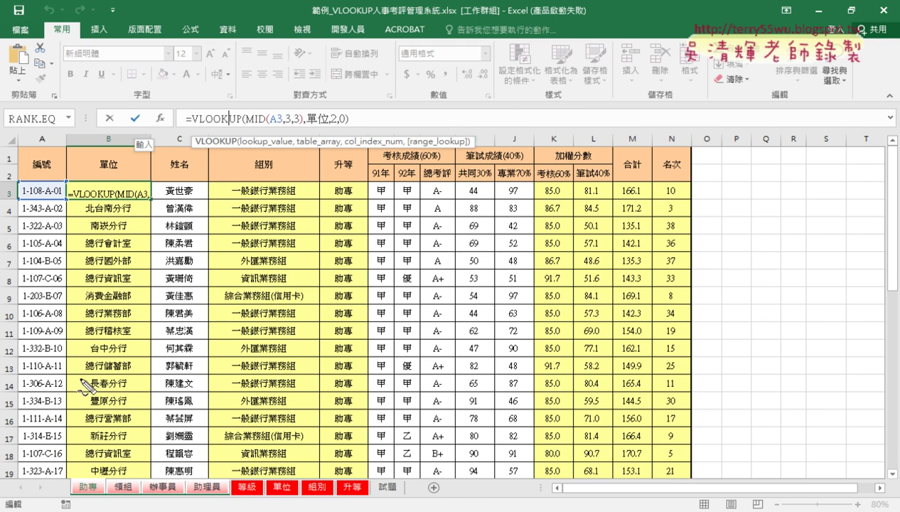
pyautogui.moveTo(62, 498)
pyautogui.mouseDown()
pyautogui.moveTo(84, 464)
pyautogui.moveTo(169, 470)
pyautogui.moveTo(157, 493)
pyautogui.moveTo(117, 492)
pyautogui.moveTo(229, 497)
pyautogui.mouseUp()
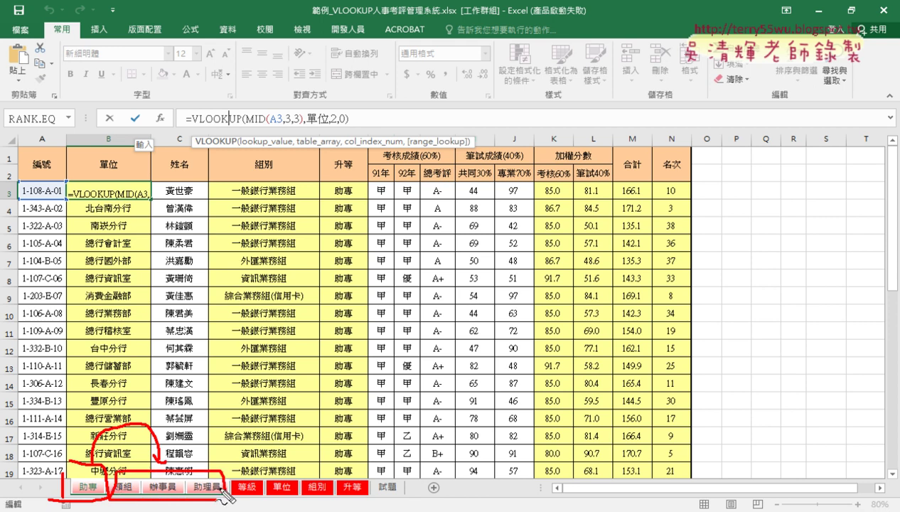
pyautogui.press('Escape')
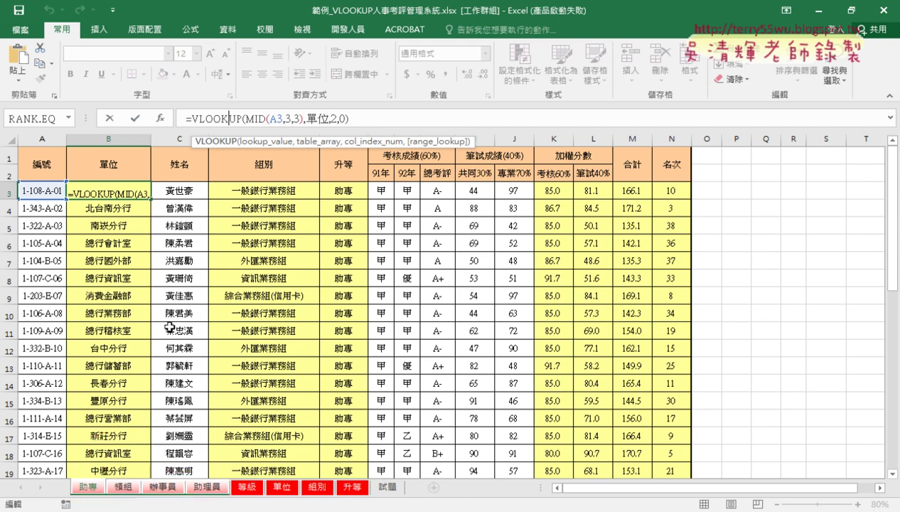
pyautogui.click(135, 118)
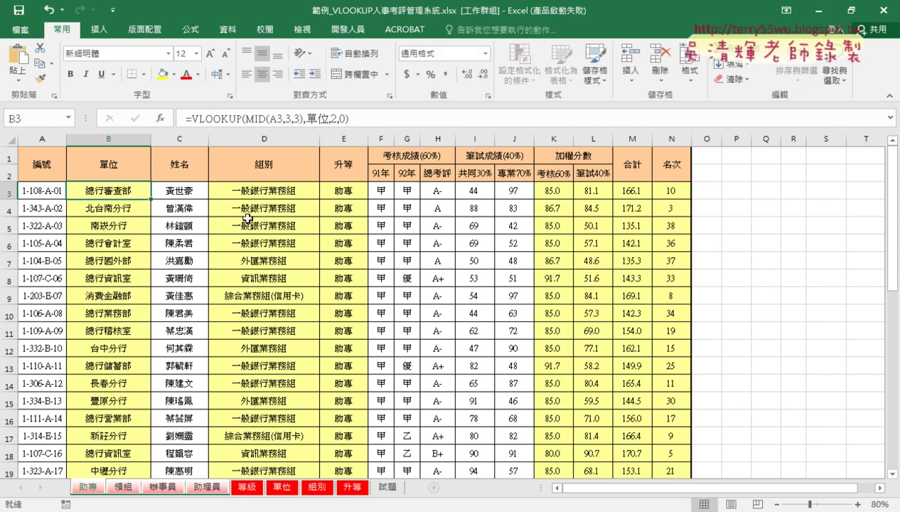
pyautogui.click(260, 193)
pyautogui.click(229, 118)
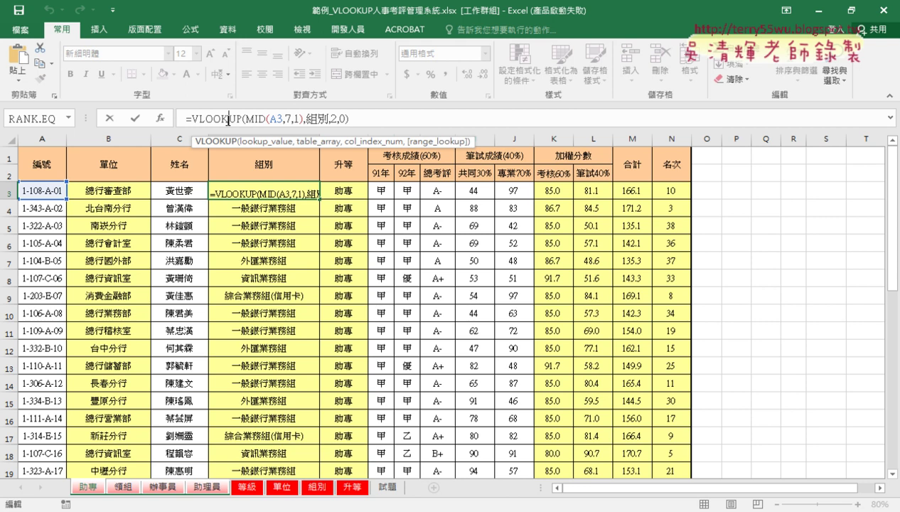
pyautogui.click(135, 118)
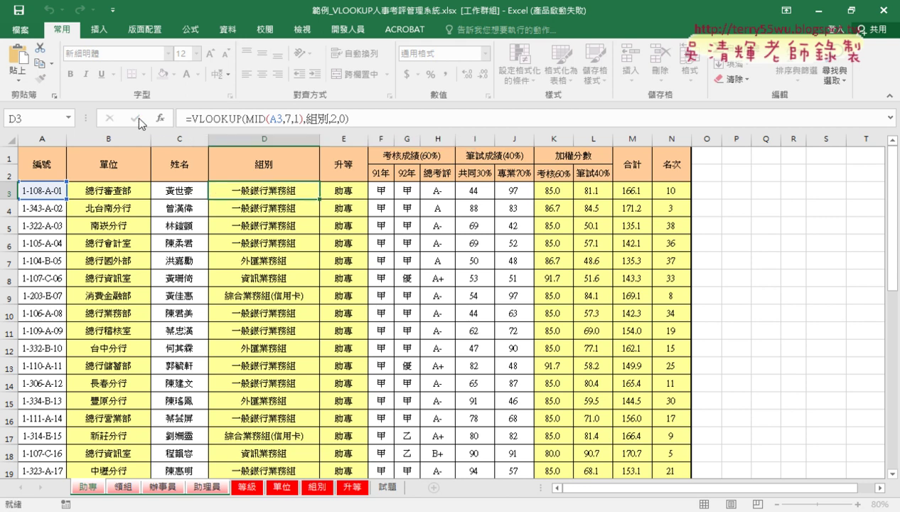
pyautogui.click(353, 189)
pyautogui.click(267, 118)
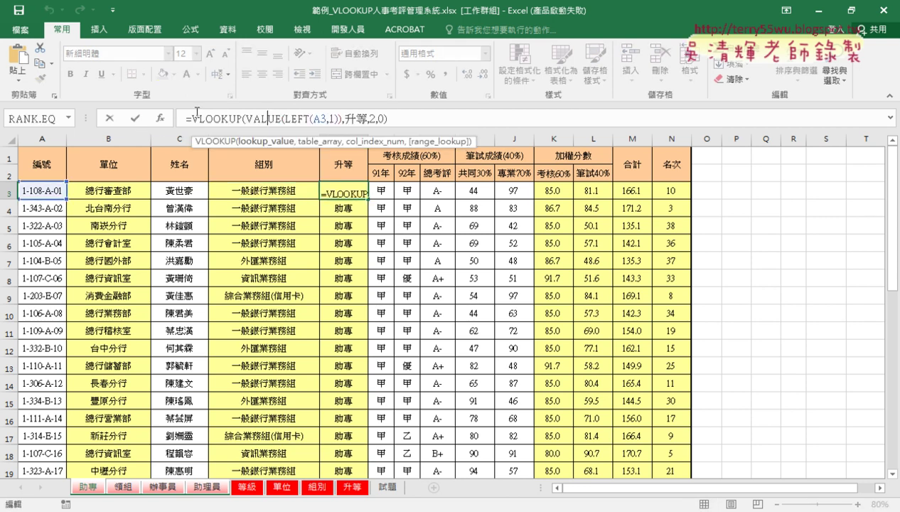
pyautogui.click(135, 118)
pyautogui.click(549, 192)
pyautogui.click(268, 118)
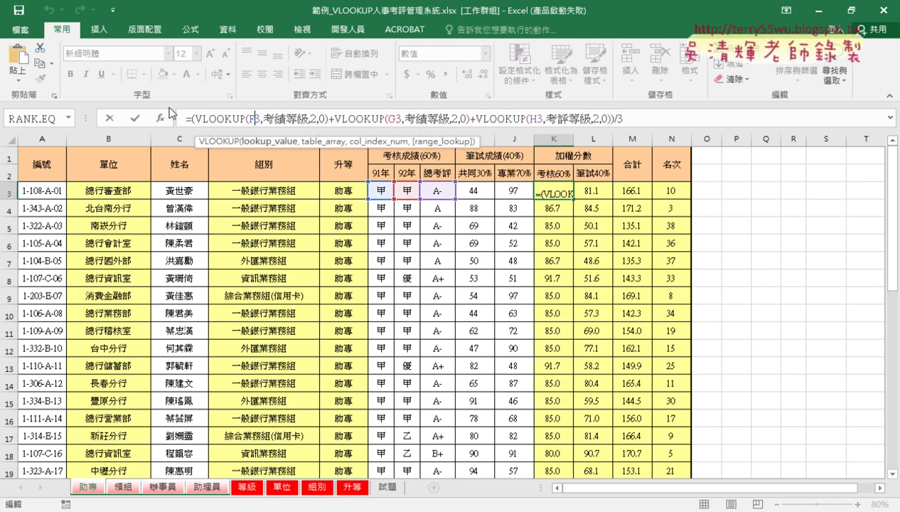
pyautogui.click(135, 118)
pyautogui.click(582, 190)
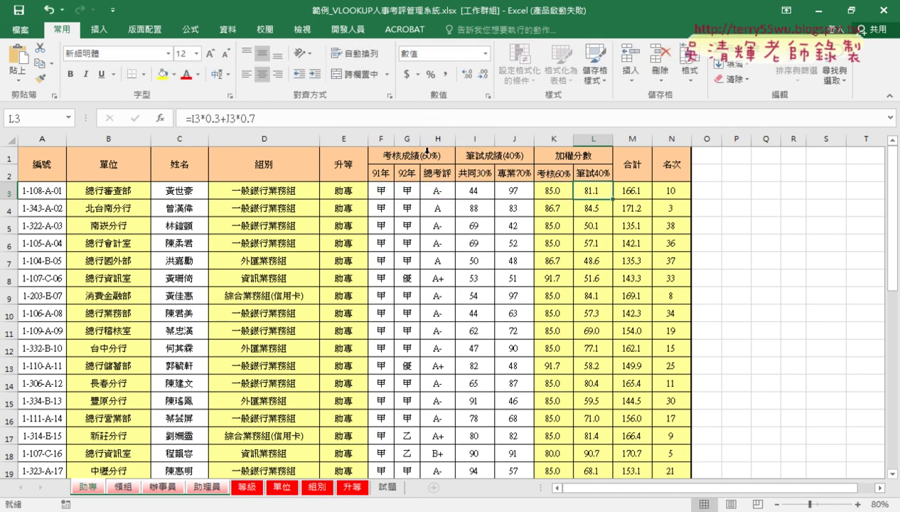
pyautogui.click(213, 118)
pyautogui.click(137, 118)
pyautogui.click(626, 192)
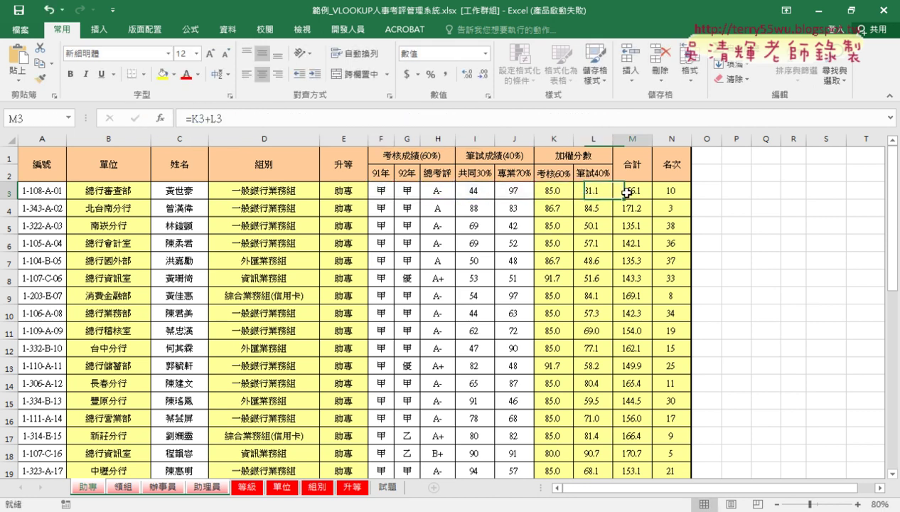
pyautogui.click(218, 118)
pyautogui.click(136, 118)
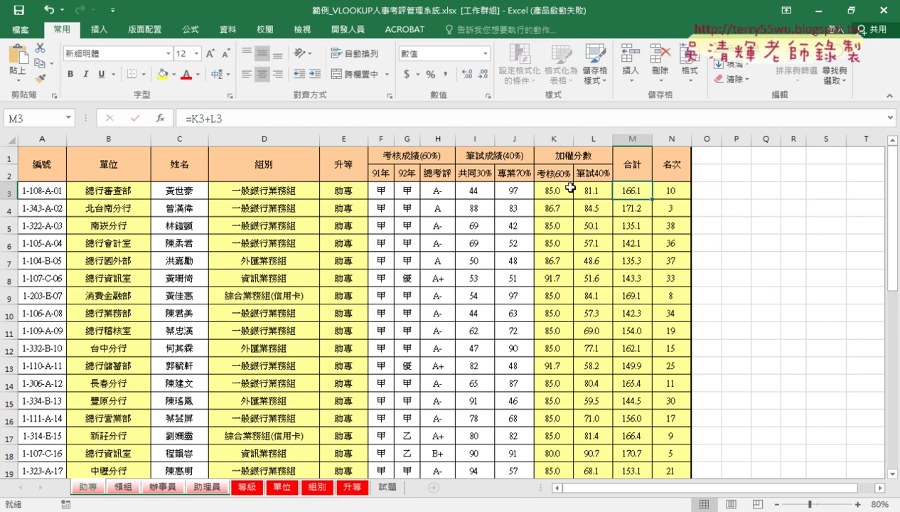
pyautogui.click(672, 190)
pyautogui.click(239, 118)
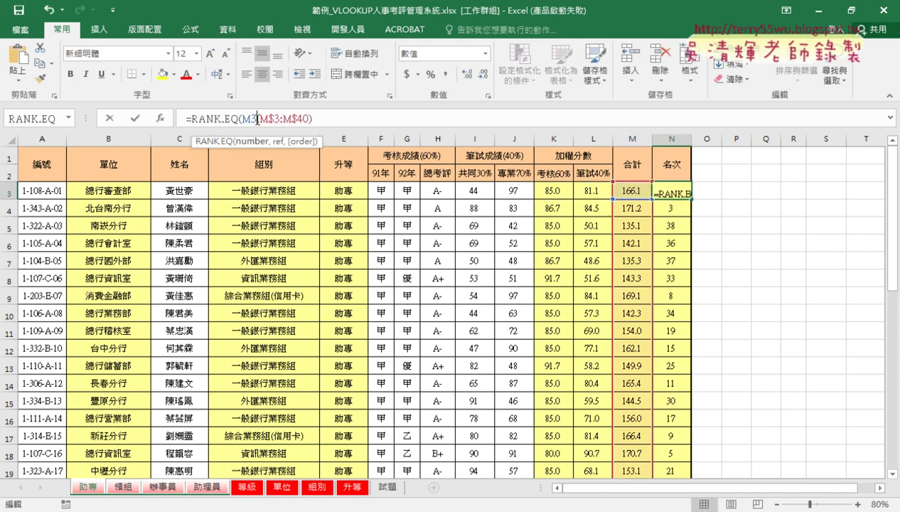
pyautogui.click(136, 118)
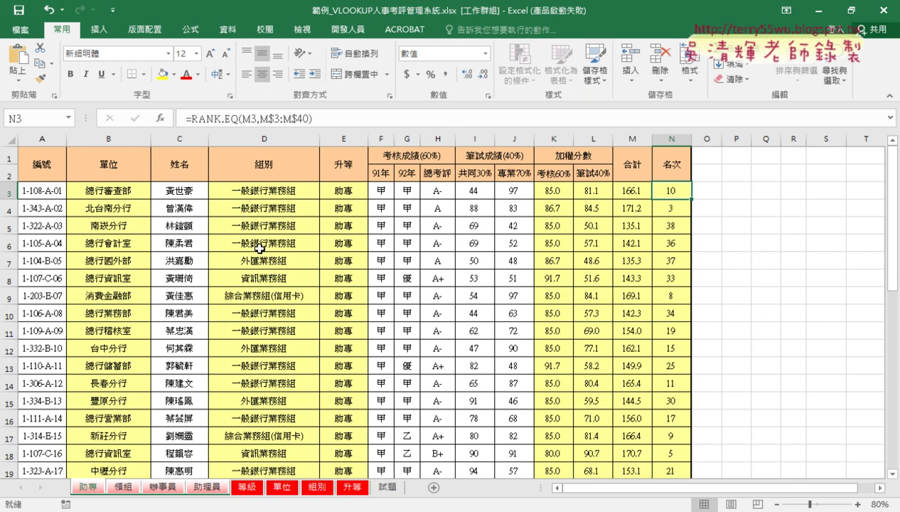
# - Review the staff sheets and 等級 grade tables, ending on 領組 with only row 3 filled
pyautogui.click(124, 488)
pyautogui.click(162, 488)
pyautogui.click(205, 488)
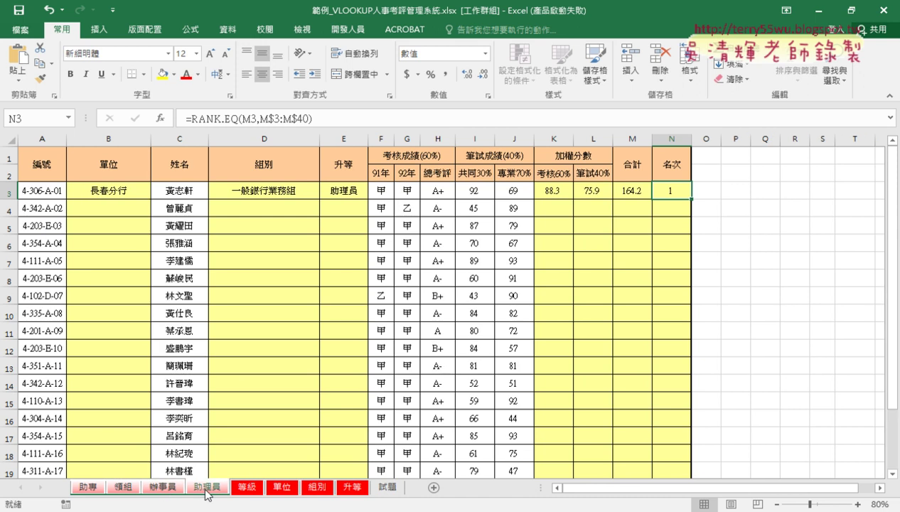
pyautogui.click(163, 487)
pyautogui.click(124, 488)
pyautogui.click(88, 488)
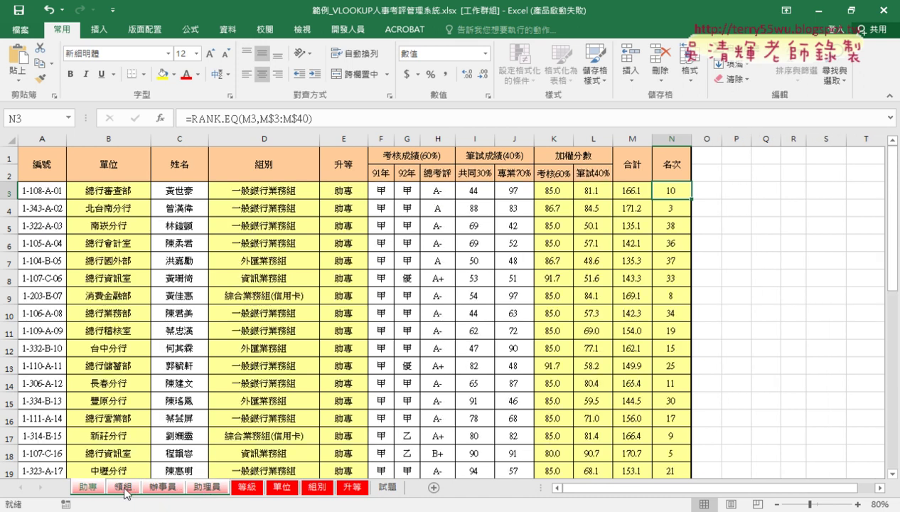
pyautogui.click(124, 488)
pyautogui.click(162, 488)
pyautogui.click(203, 488)
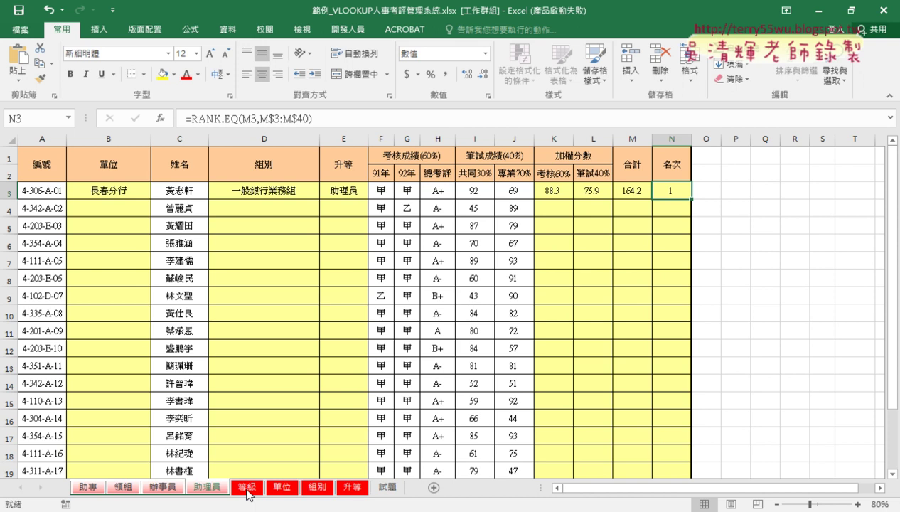
pyautogui.click(247, 488)
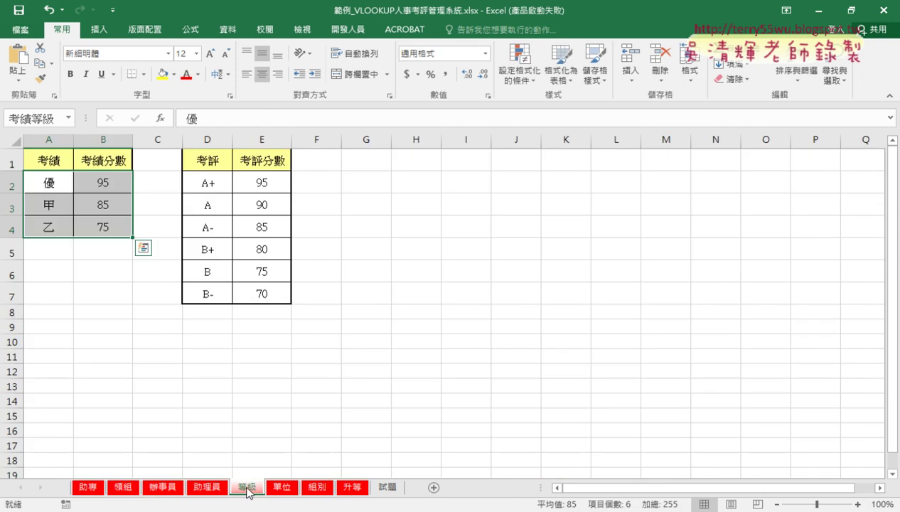
pyautogui.click(123, 488)
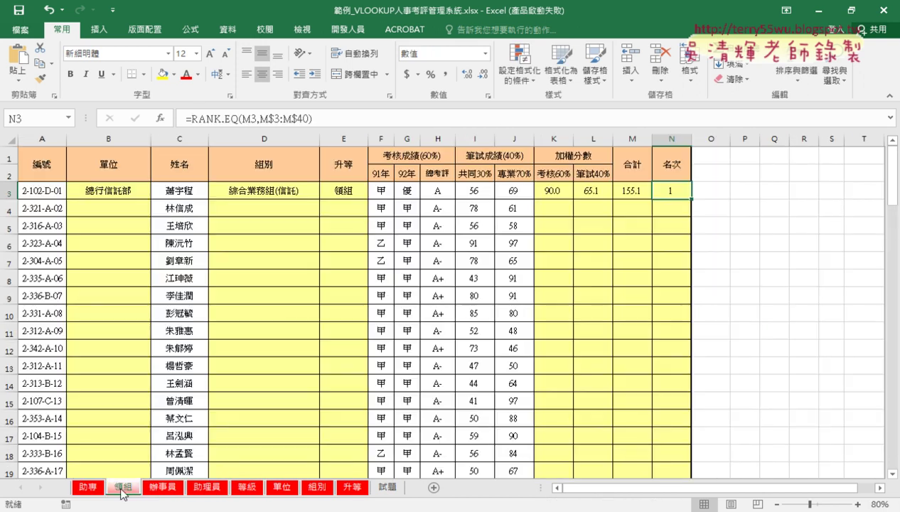
# - Fill the 單位 lookup down column B on 領組, checking it against 助專
pyautogui.click(123, 191)
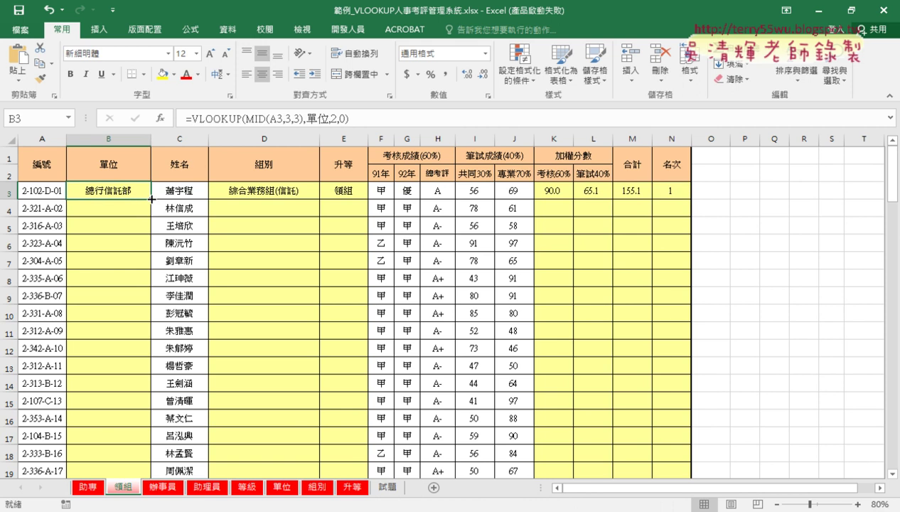
pyautogui.doubleClick(151, 199)
pyautogui.scroll(-3, 124, 249)
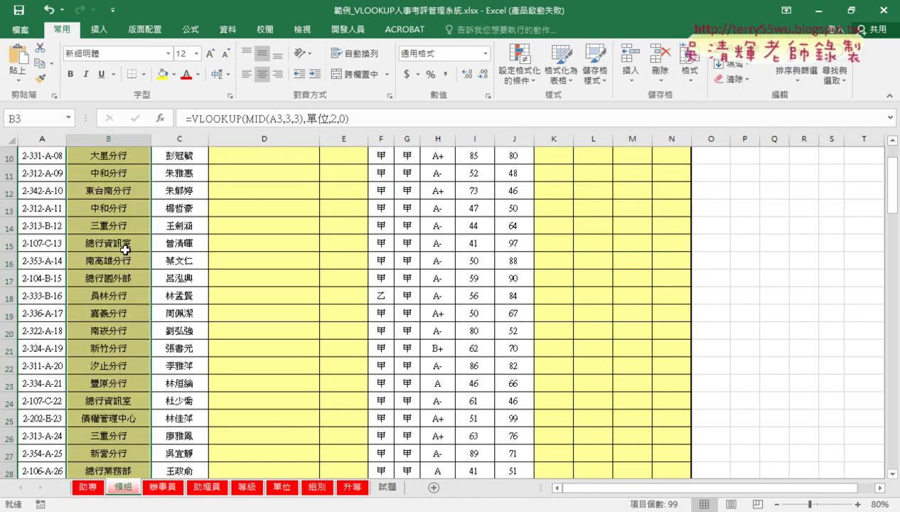
pyautogui.scroll(-4, 125, 249)
pyautogui.scroll(-7, 124, 249)
pyautogui.scroll(-7, 125, 249)
pyautogui.scroll(-7, 124, 249)
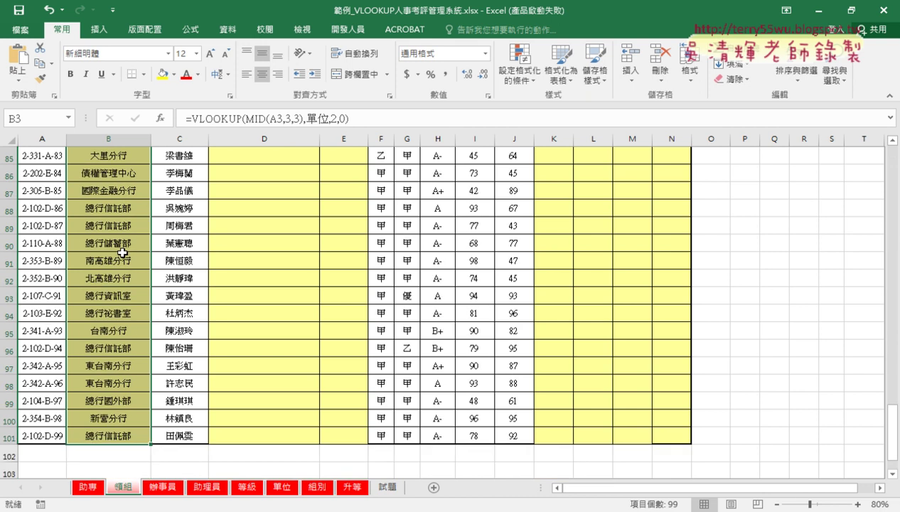
pyautogui.click(87, 492)
pyautogui.scroll(-5, 96, 377)
pyautogui.scroll(-1, 71, 327)
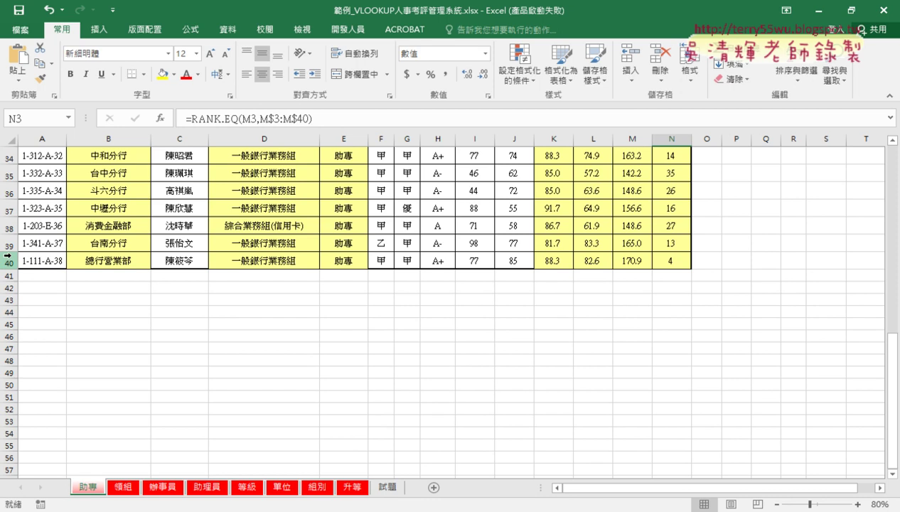
pyautogui.click(118, 488)
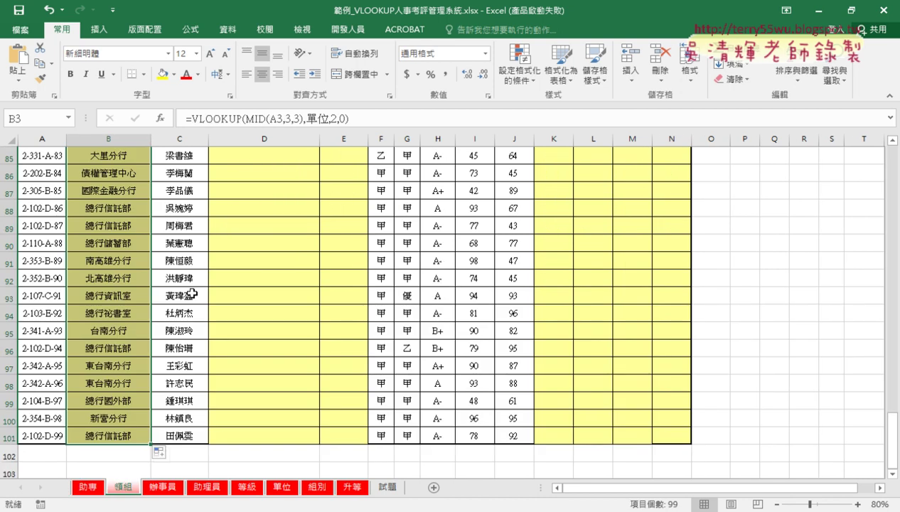
pyautogui.scroll(-10, 222, 305)
pyautogui.scroll(11, 222, 305)
pyautogui.scroll(10, 219, 303)
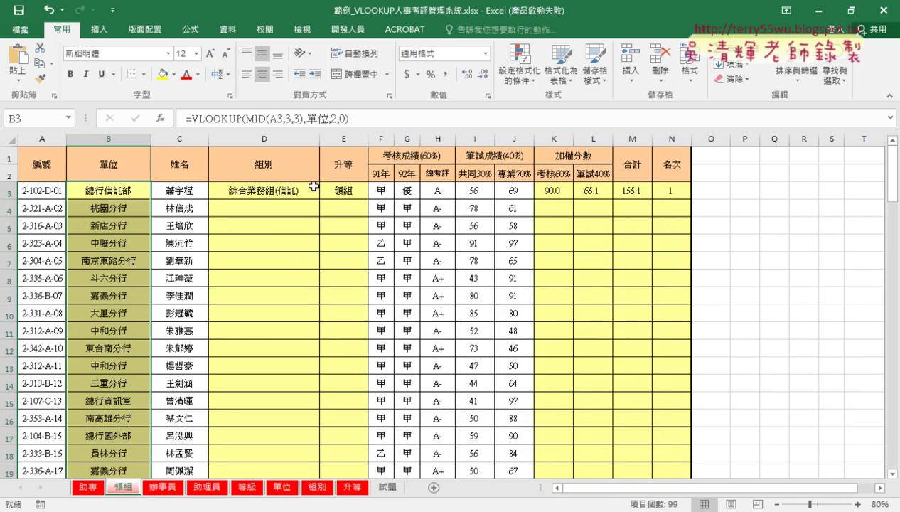
# - Fill the 組別, 升等 and 考核60% formulas down columns D, E and K
pyautogui.click(288, 189)
pyautogui.doubleClick(322, 202)
pyautogui.click(334, 191)
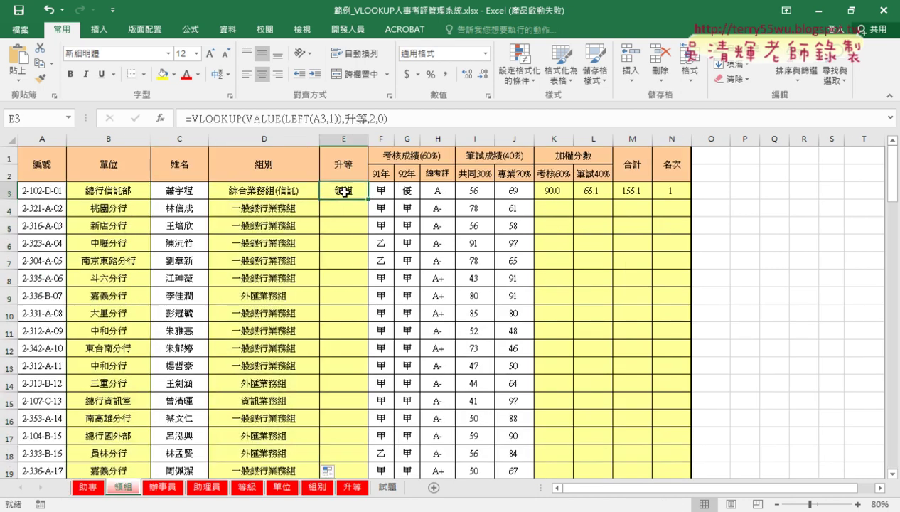
pyautogui.doubleClick(368, 200)
pyautogui.click(554, 190)
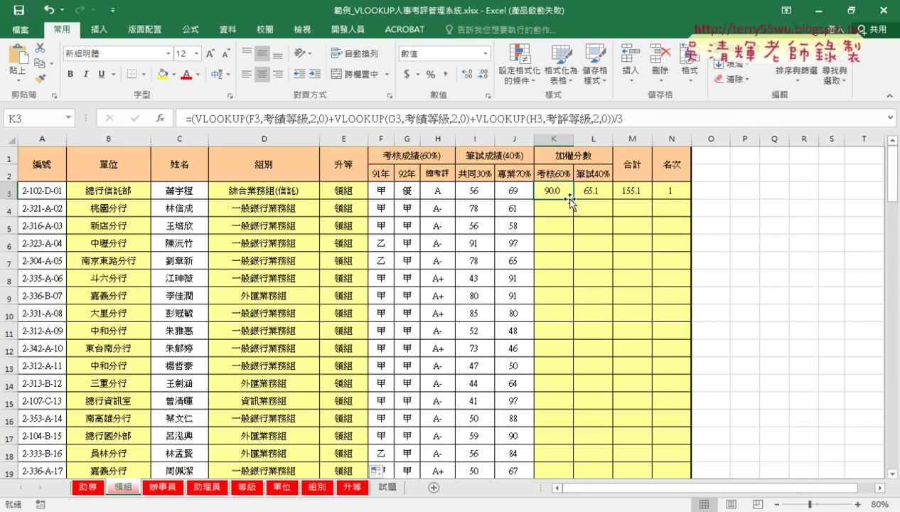
pyautogui.doubleClick(574, 199)
# - Fill the 筆試40%, 合計 and rank formulas down columns L, M and N
pyautogui.click(588, 193)
pyautogui.doubleClick(612, 200)
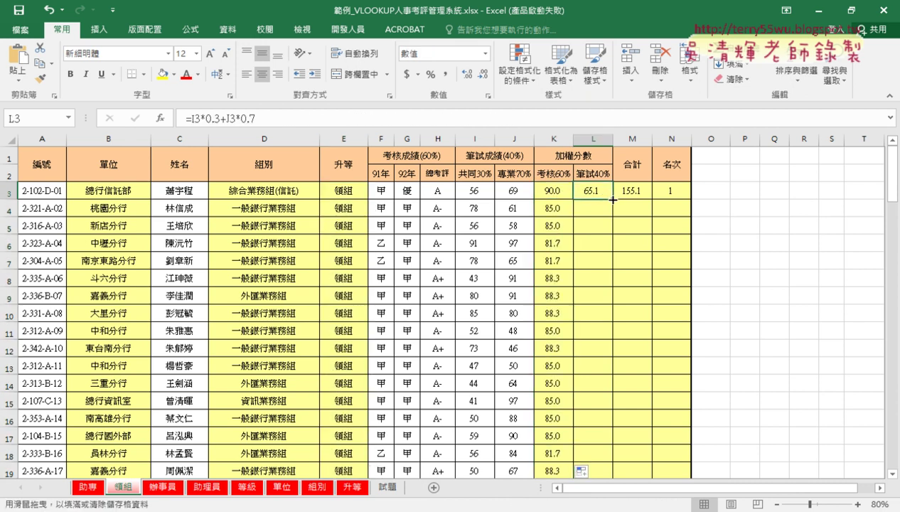
pyautogui.click(631, 191)
pyautogui.doubleClick(651, 200)
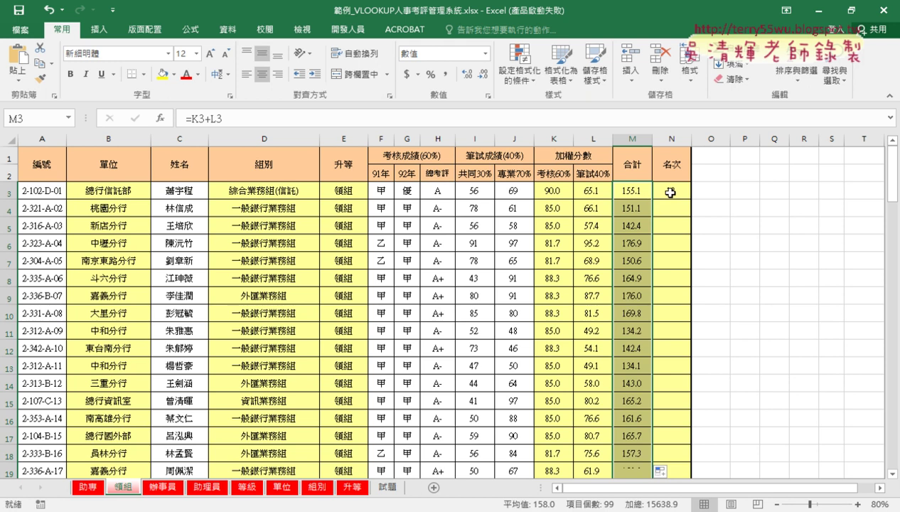
pyautogui.click(669, 191)
pyautogui.doubleClick(691, 200)
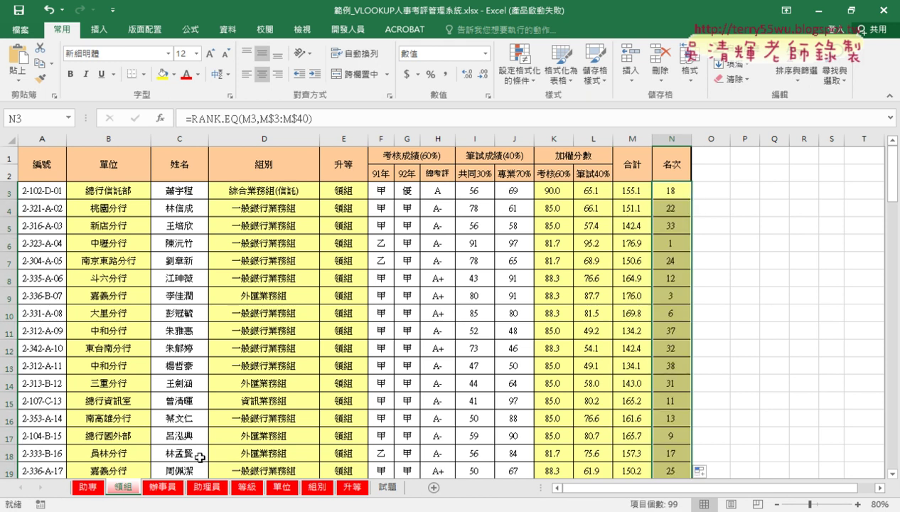
pyautogui.click(164, 487)
pyautogui.click(142, 191)
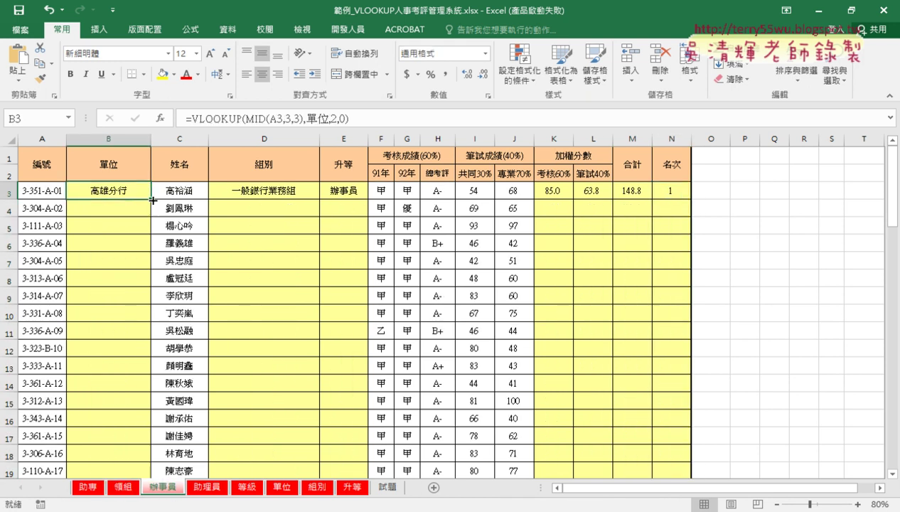
# - On 辦事員, fill the branch, group, grade and appraisal formulas down columns B, D, E and K
pyautogui.doubleClick(153, 200)
pyautogui.click(285, 190)
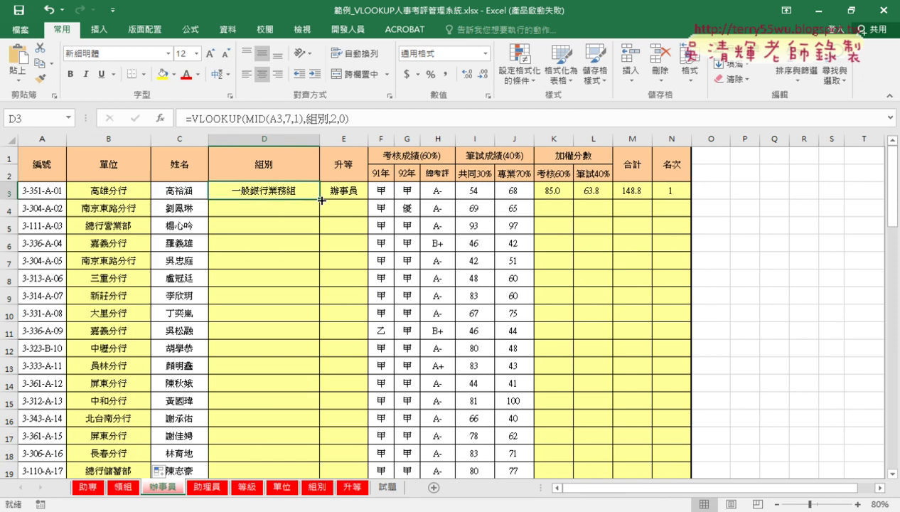
pyautogui.doubleClick(322, 200)
pyautogui.click(349, 191)
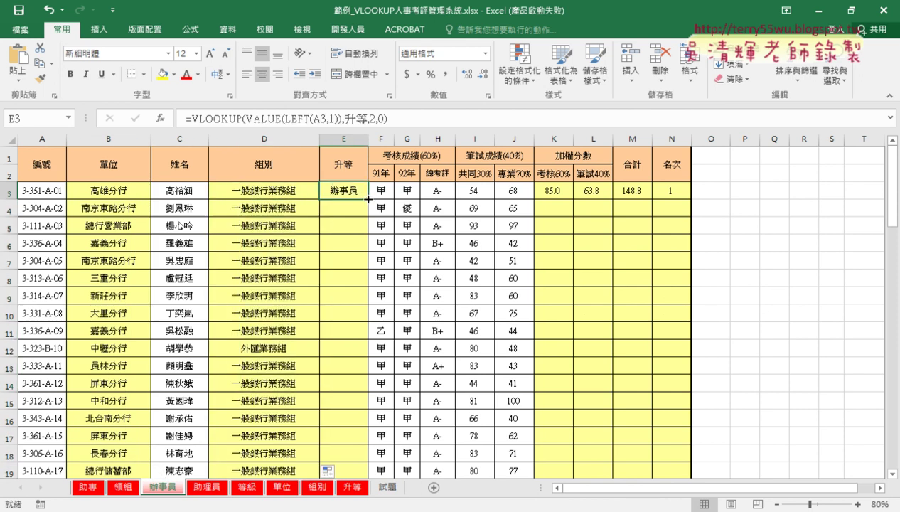
pyautogui.doubleClick(369, 200)
pyautogui.click(555, 191)
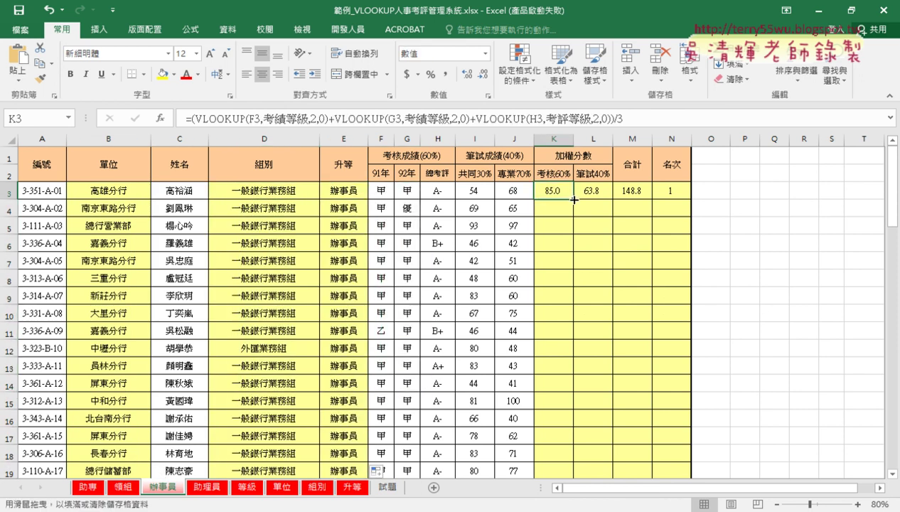
pyautogui.doubleClick(574, 200)
# - Fill the written-test, total and rank formulas down columns L, M and N
pyautogui.click(605, 194)
pyautogui.doubleClick(612, 200)
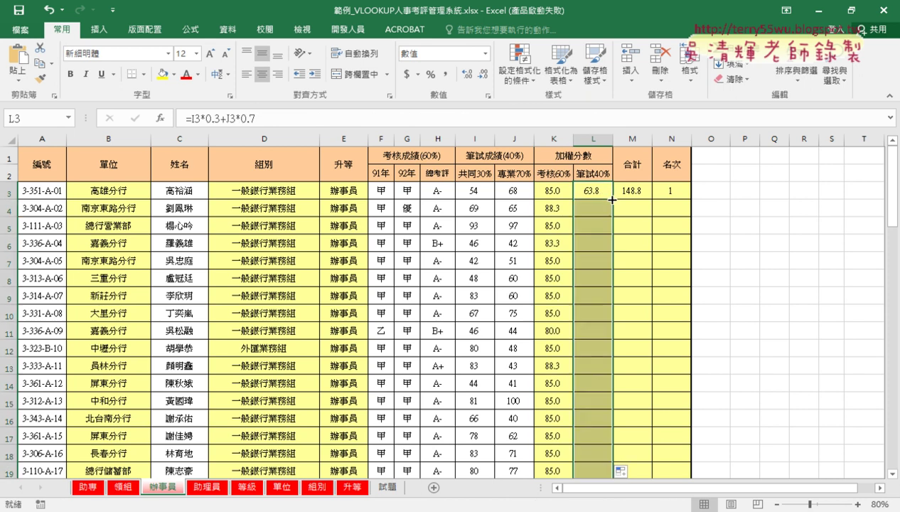
pyautogui.click(629, 191)
pyautogui.doubleClick(653, 200)
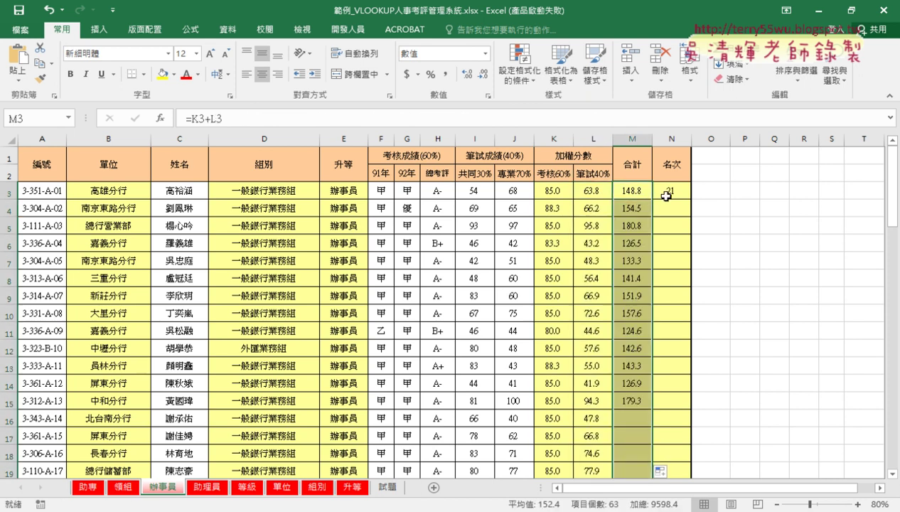
pyautogui.click(669, 190)
pyautogui.doubleClick(688, 197)
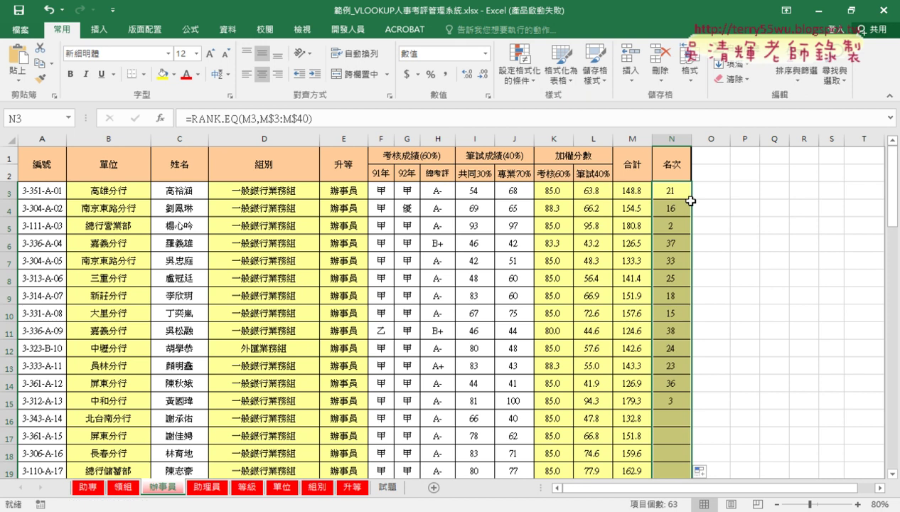
pyautogui.click(208, 488)
# - On 助理員, fill the branch, group and grade lookups down columns B, D and E
pyautogui.click(130, 195)
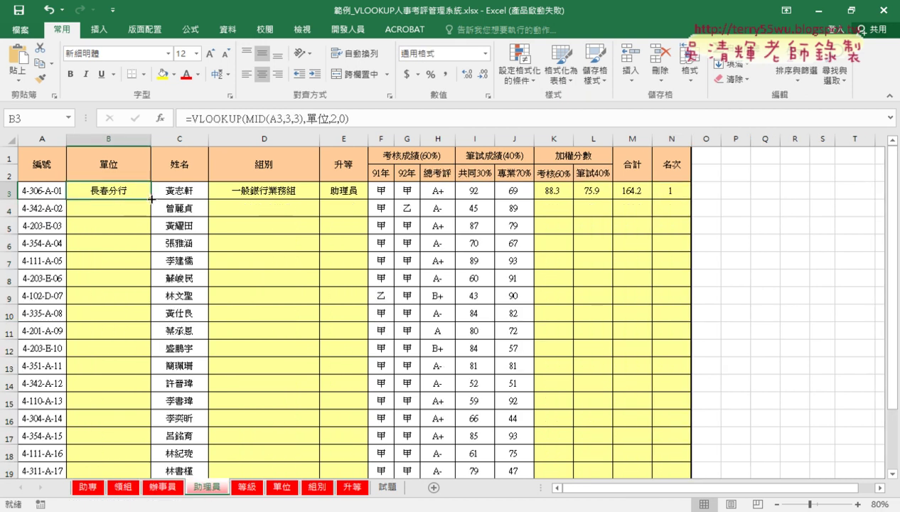
pyautogui.doubleClick(153, 200)
pyautogui.click(256, 192)
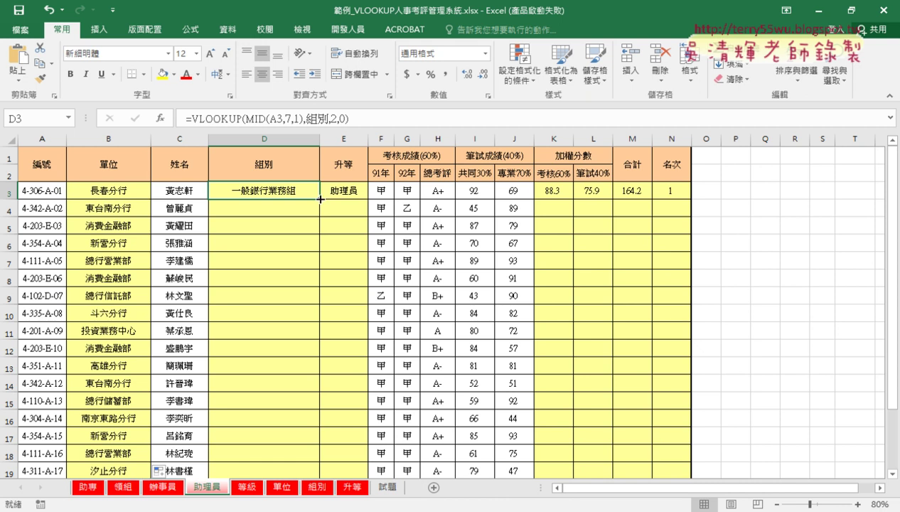
pyautogui.doubleClick(320, 199)
pyautogui.click(359, 193)
pyautogui.moveTo(367, 201); pyautogui.dragTo(360, 456)
pyautogui.scroll(2, 389, 331)
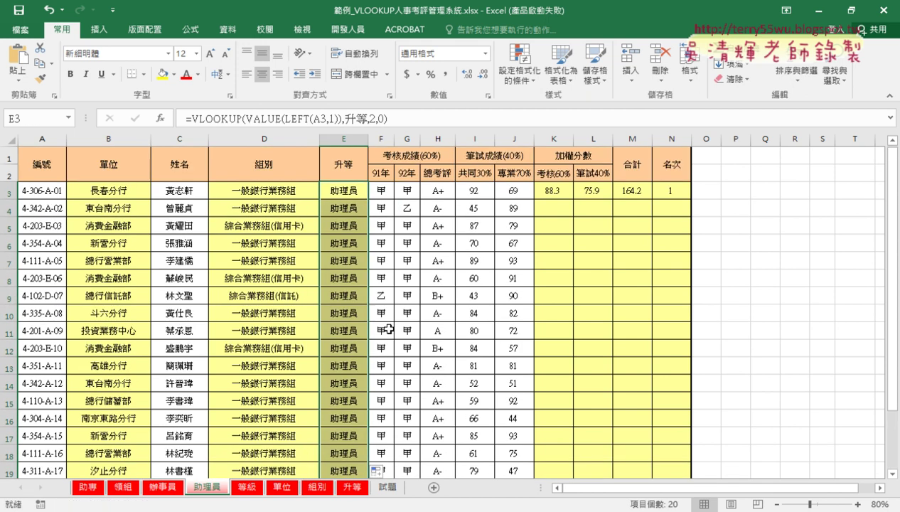
# - Fill the appraisal, written-test, total and rank formulas down columns K, L, M and N
pyautogui.click(554, 191)
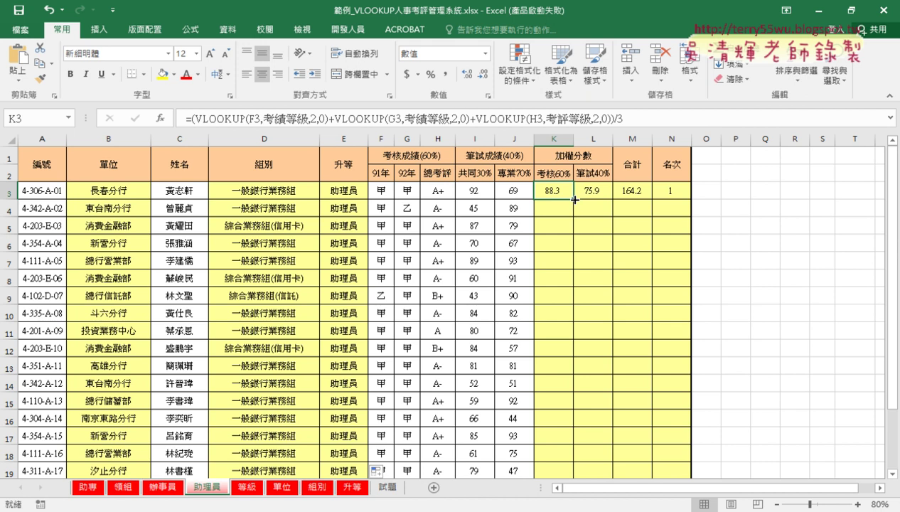
pyautogui.doubleClick(575, 200)
pyautogui.click(594, 191)
pyautogui.doubleClick(614, 200)
pyautogui.click(635, 193)
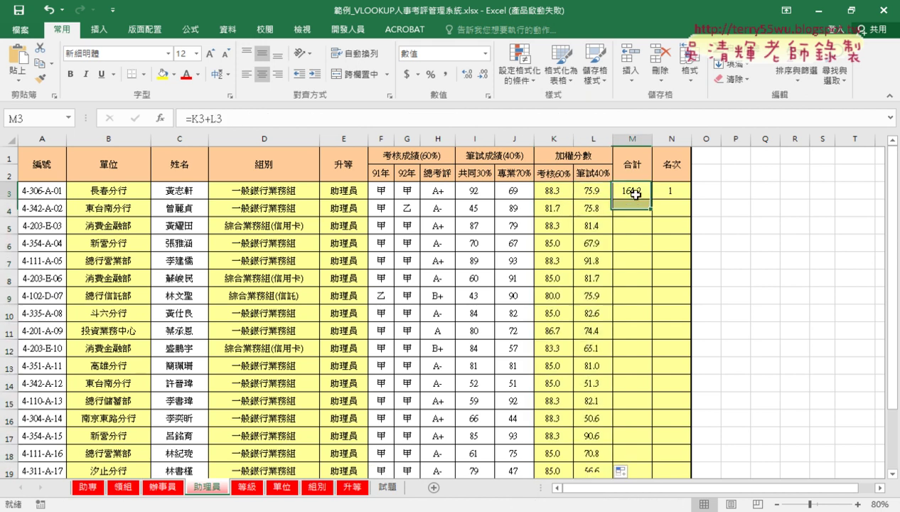
pyautogui.doubleClick(651, 208)
pyautogui.click(672, 190)
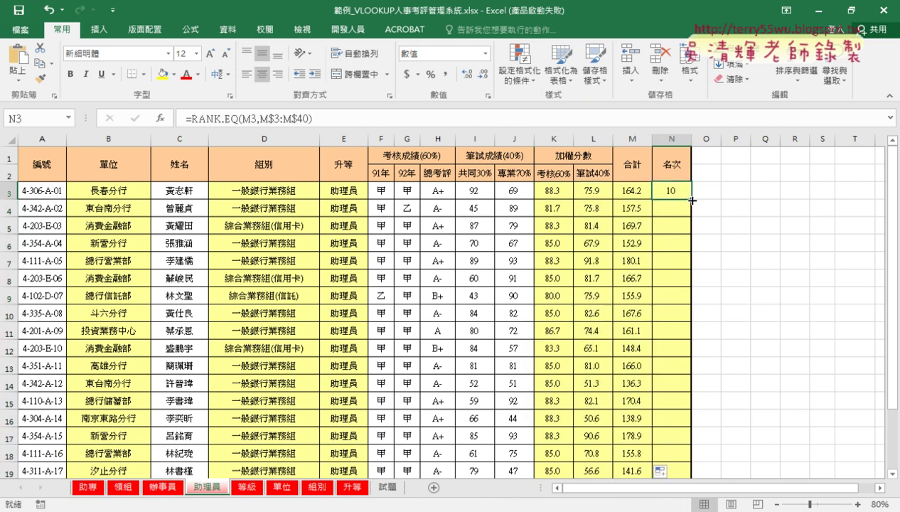
pyautogui.doubleClick(691, 200)
# - Check the finished 辦事員, 領組 and 助理員 sheets, ending on 助專 with ranks 10, 3, 38, 36
pyautogui.click(159, 488)
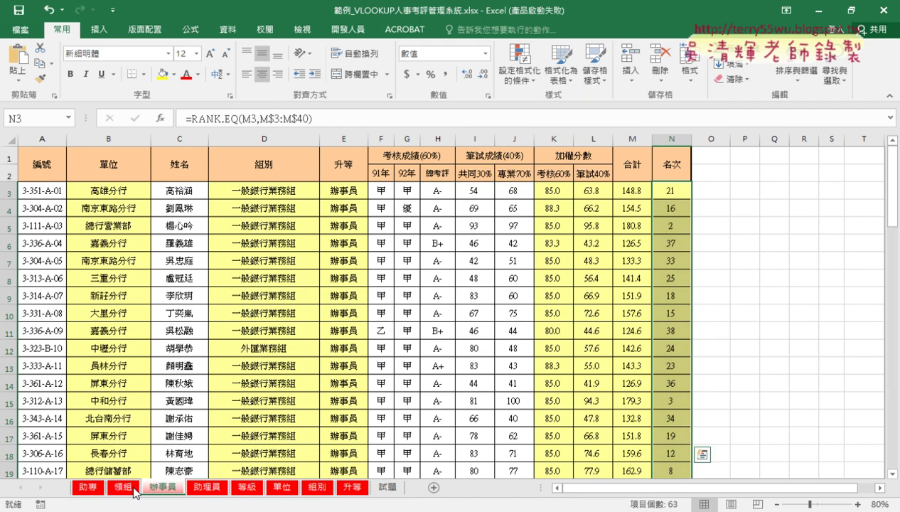
pyautogui.click(88, 487)
pyautogui.scroll(10, 142, 398)
pyautogui.scroll(1, 114, 435)
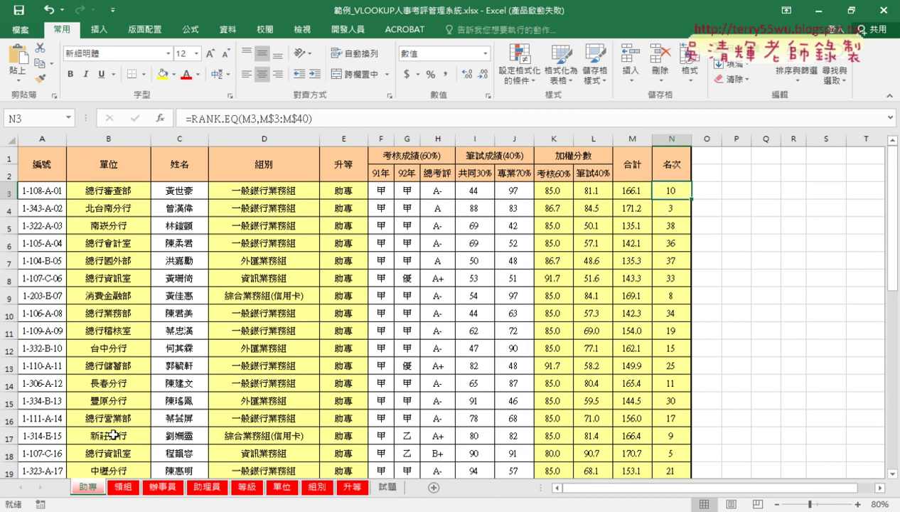
pyautogui.click(122, 487)
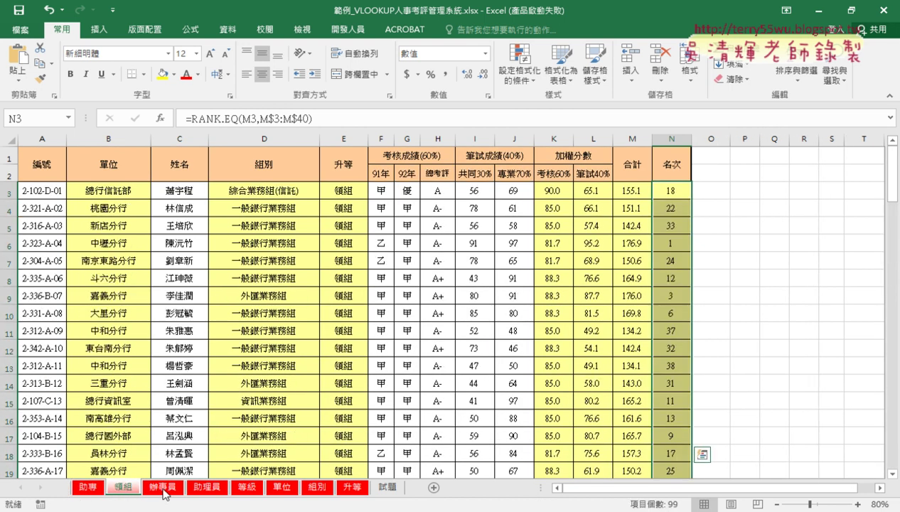
pyautogui.click(161, 488)
pyautogui.click(199, 488)
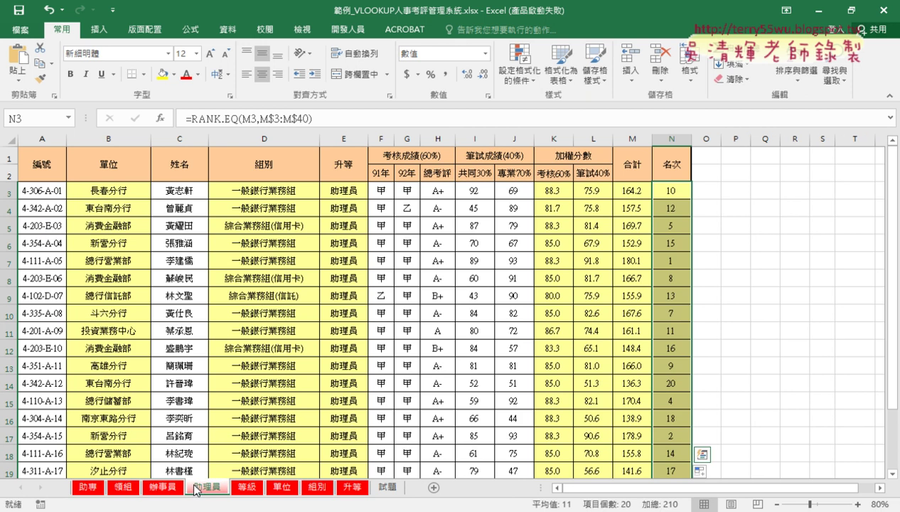
pyautogui.click(90, 488)
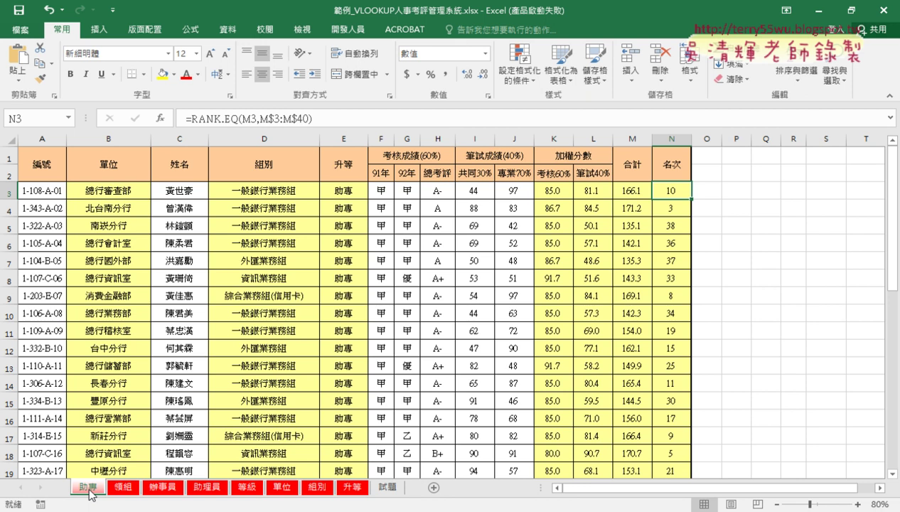
pyautogui.click(123, 488)
pyautogui.click(161, 488)
pyautogui.click(199, 488)
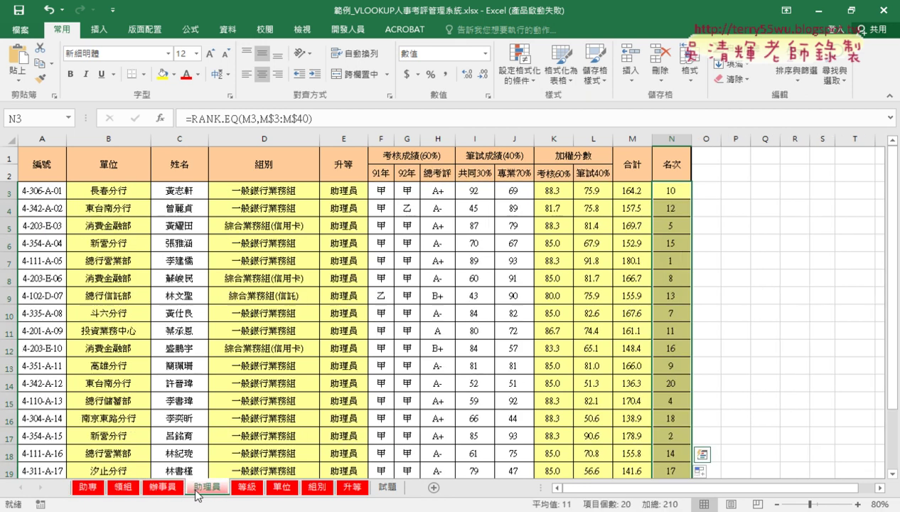
pyautogui.click(89, 488)
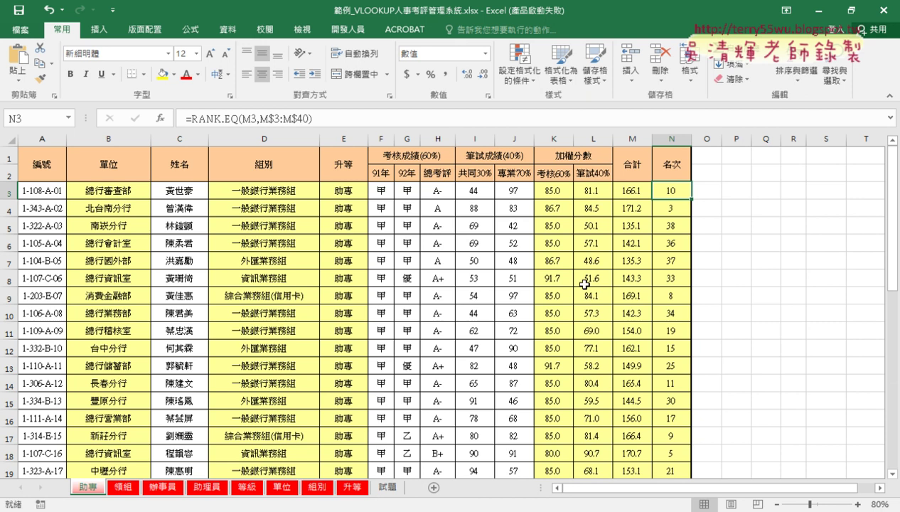